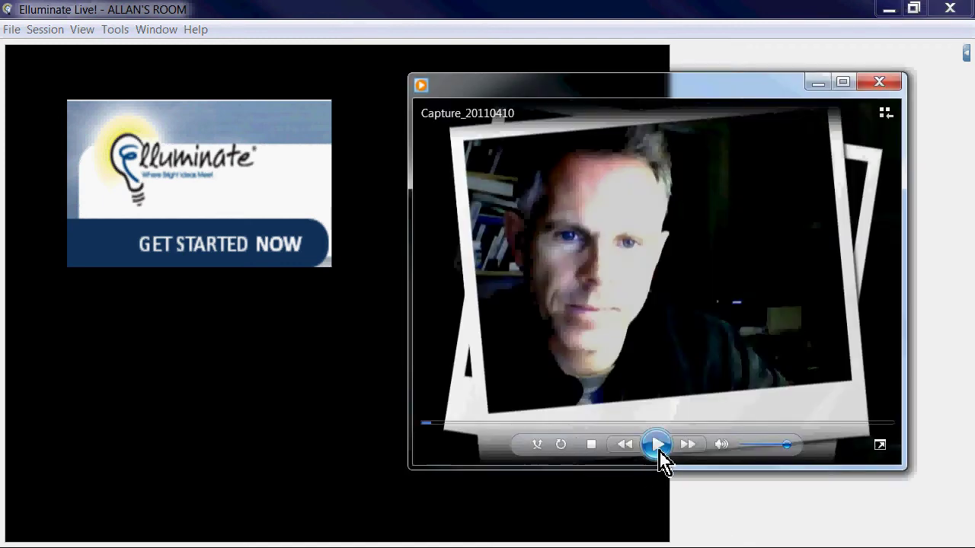
pyautogui.click(656, 445)
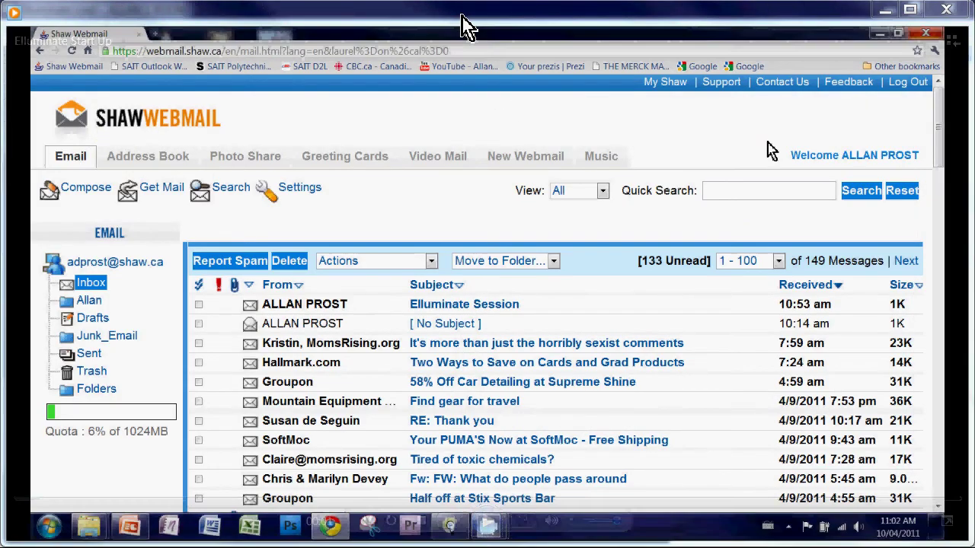
pyautogui.click(486, 524)
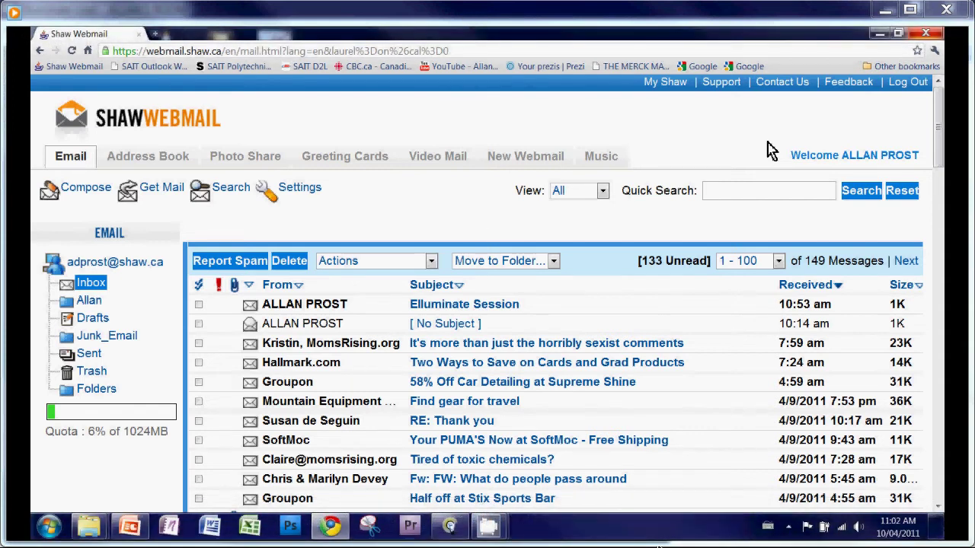
# Open the Elluminate Session invitation e-mail and load its session link, including the embedded session password, in a new browser tab.
pyautogui.click(500, 304)
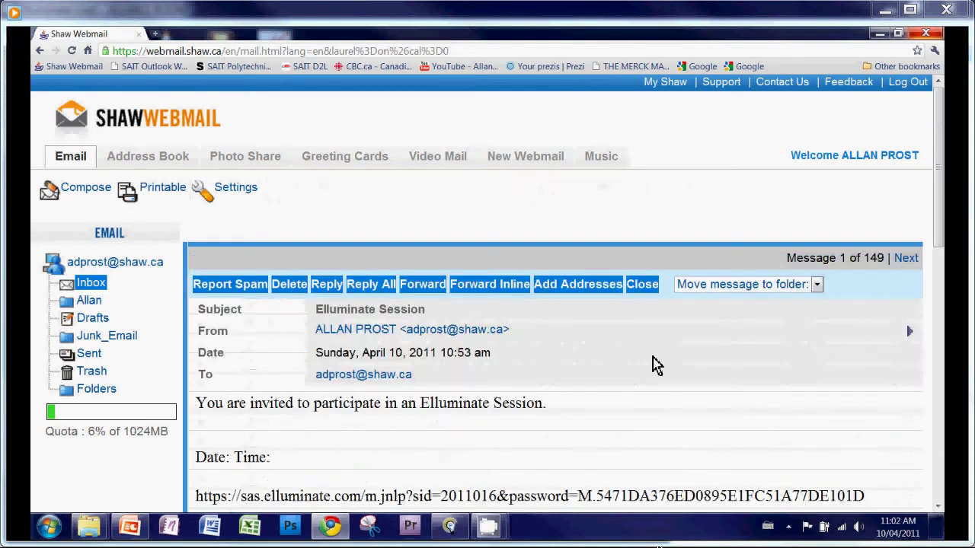
pyautogui.scroll(-3, 656, 366)
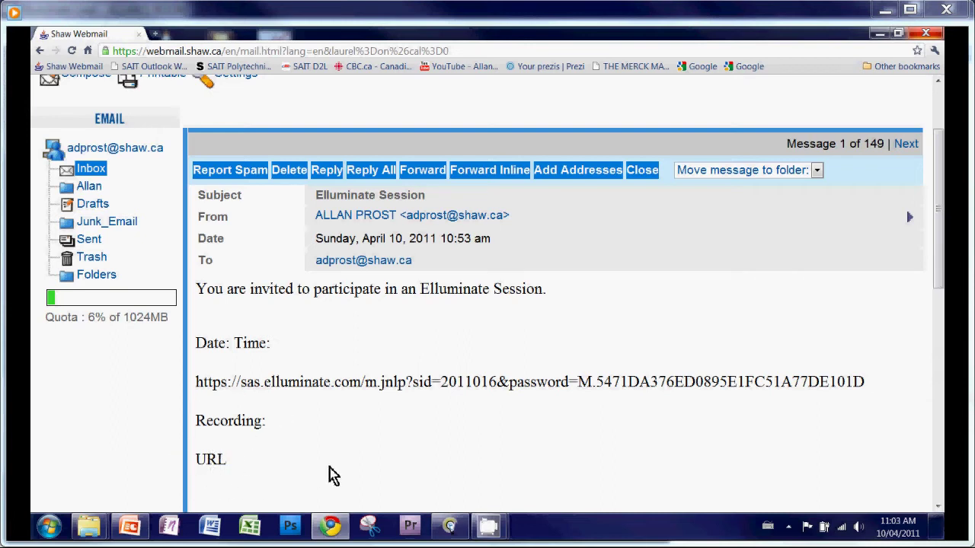
pyautogui.moveTo(875, 383); pyautogui.dragTo(202, 383)
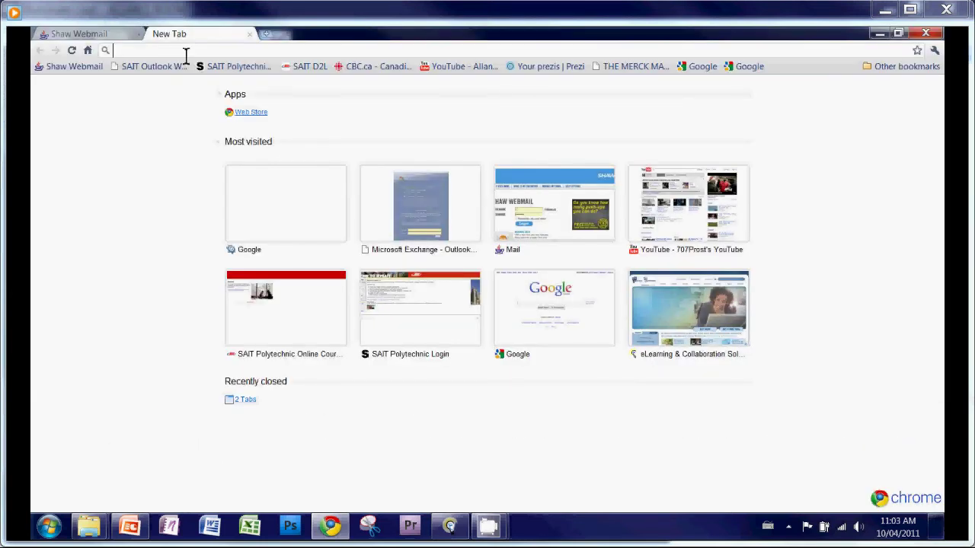
pyautogui.hotkey('ctrl', 'v')
pyautogui.press('Return')
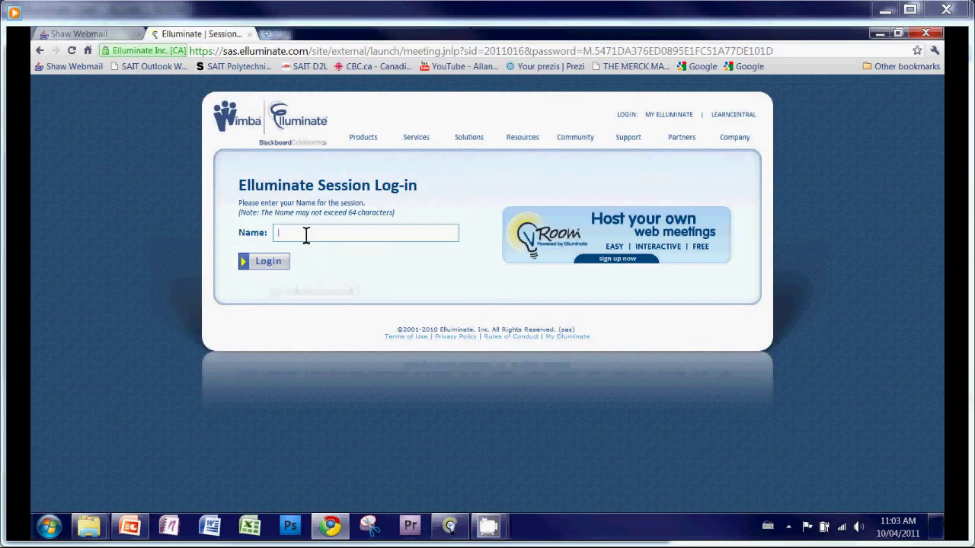
# Log in to the Elluminate session with the name "Student Name".
pyautogui.write('Stu')
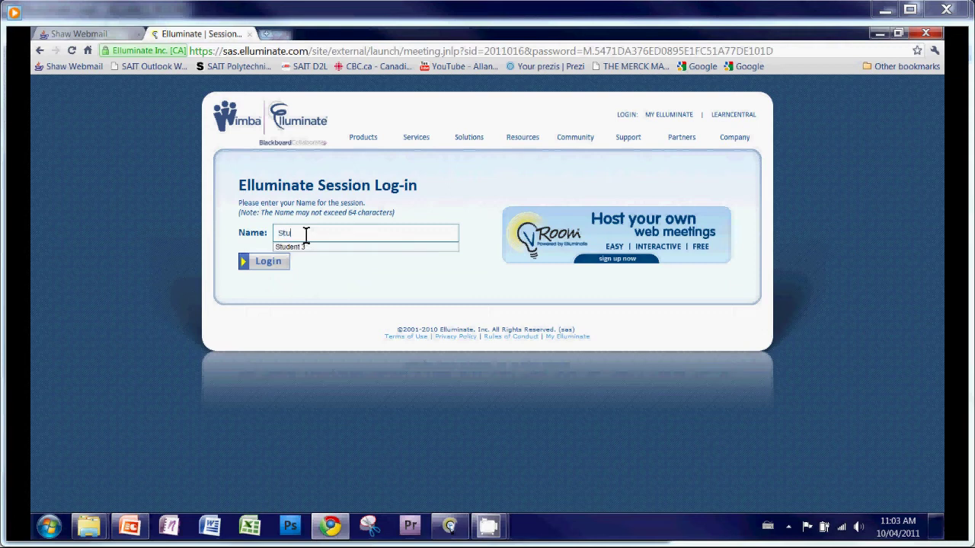
pyautogui.write('dent Name')
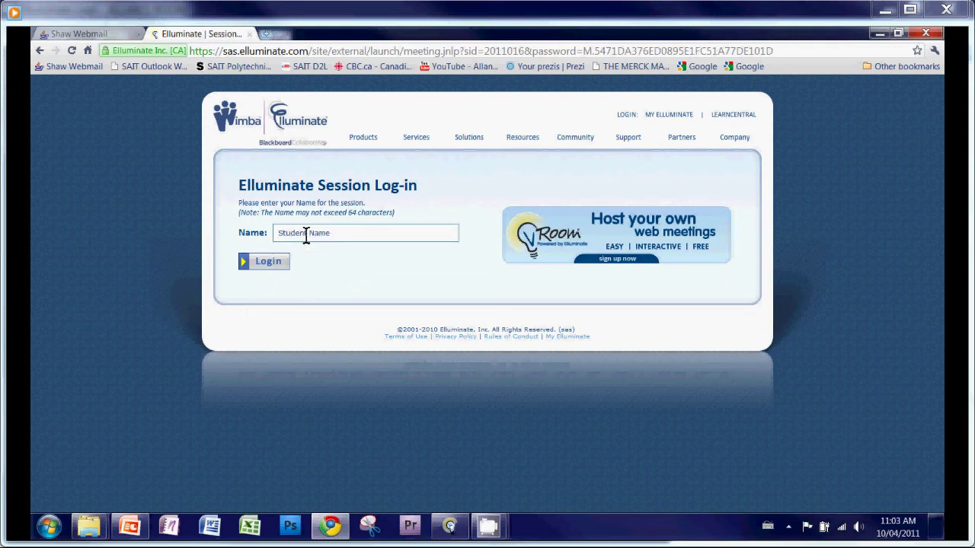
pyautogui.click(282, 268)
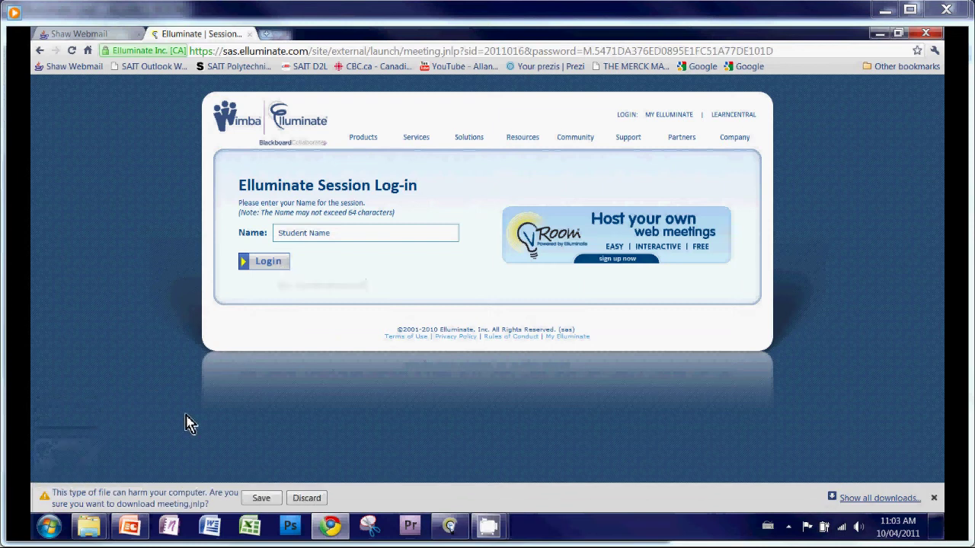
# Keep the downloaded meeting.jnlp file and launch it, allowing the Elluminate Live! application to run.
pyautogui.click(253, 500)
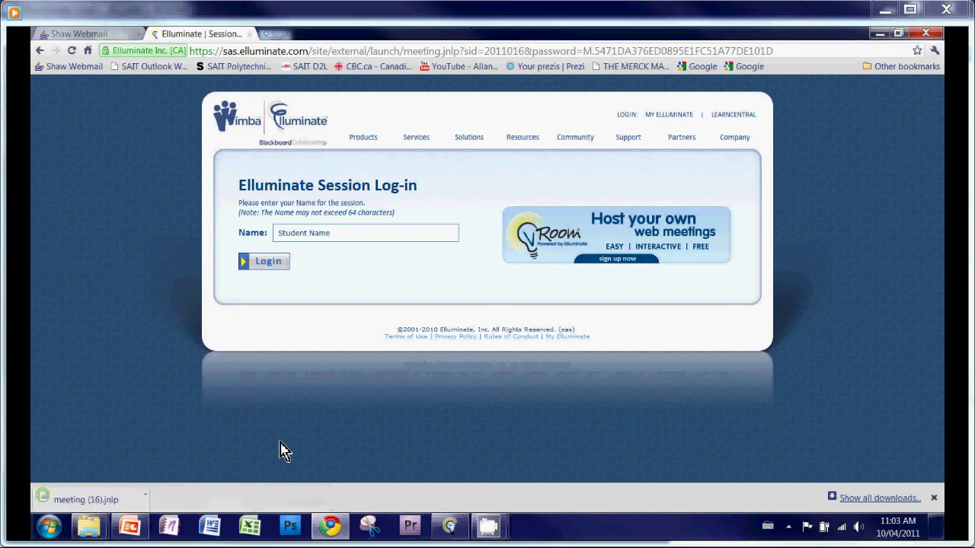
pyautogui.click(97, 502)
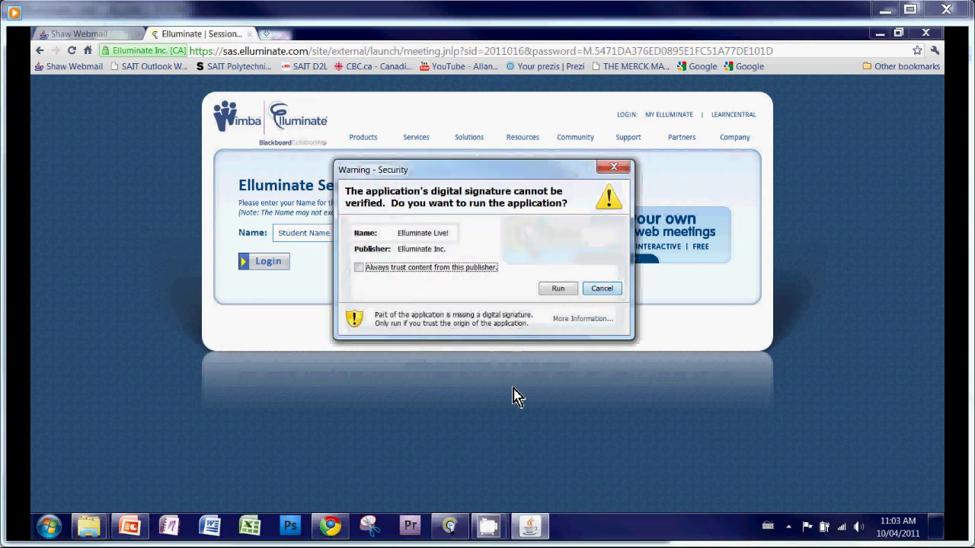
pyautogui.click(558, 288)
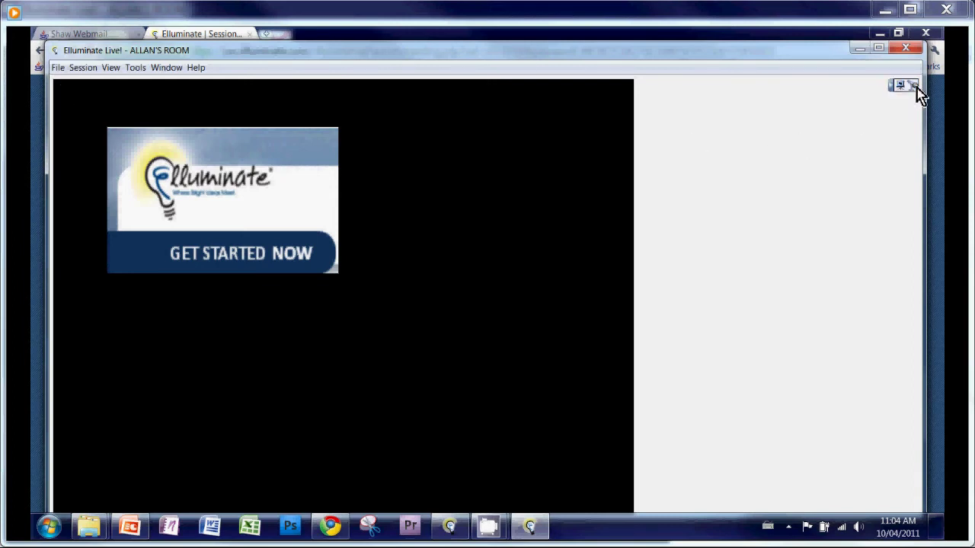
# Toggle the session between the whiteboard-only view and the full layout, ending with the Participants, Chat and Audio areas shown.
pyautogui.click(907, 90)
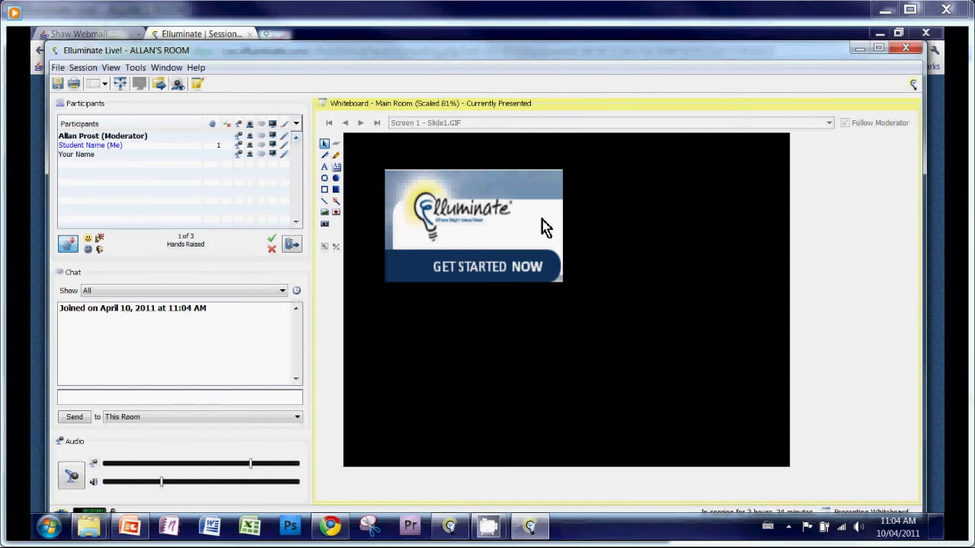
pyautogui.click(121, 84)
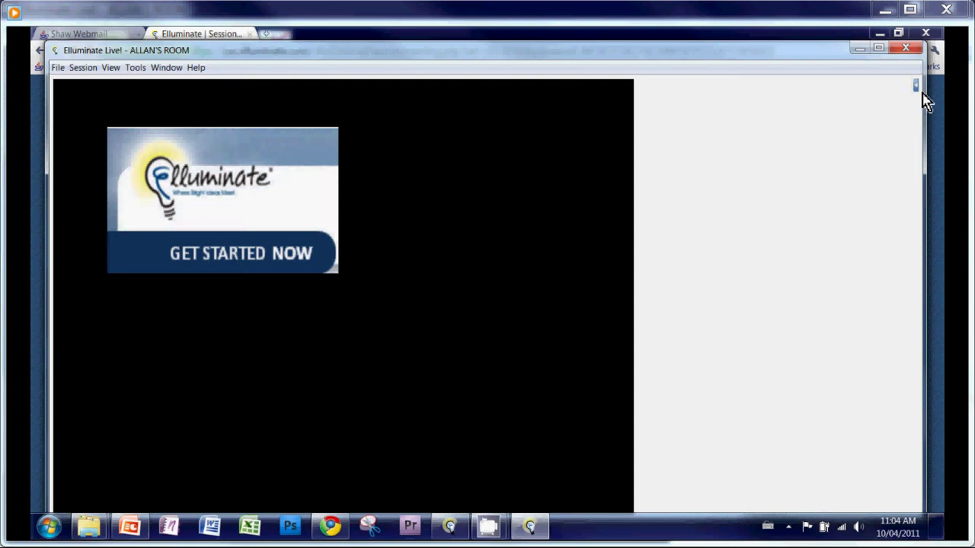
pyautogui.click(899, 88)
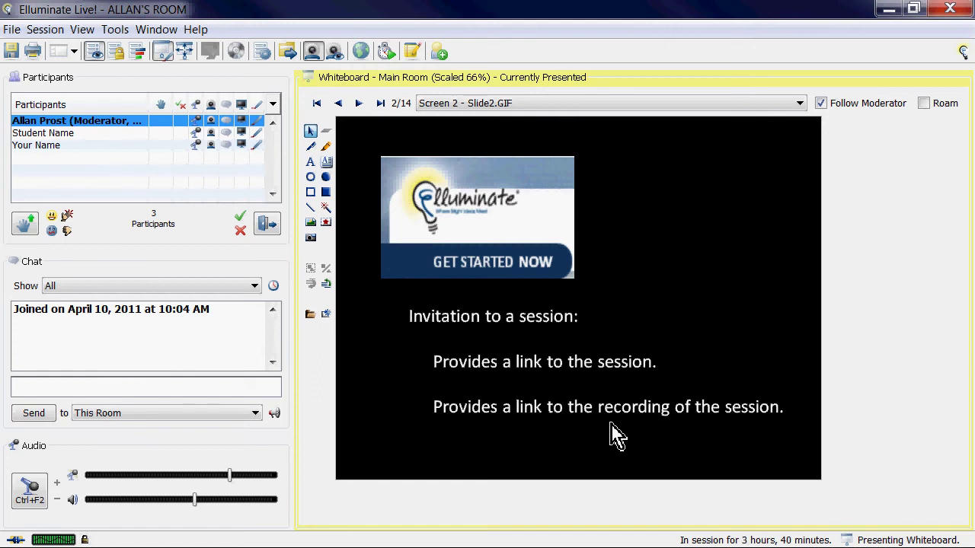
# Advance the whiteboard to Screen 3 and start the Audio Setup Wizard, accepting Speakers (Realtek High Definition Audio) as the output device.
pyautogui.press('pagedown')
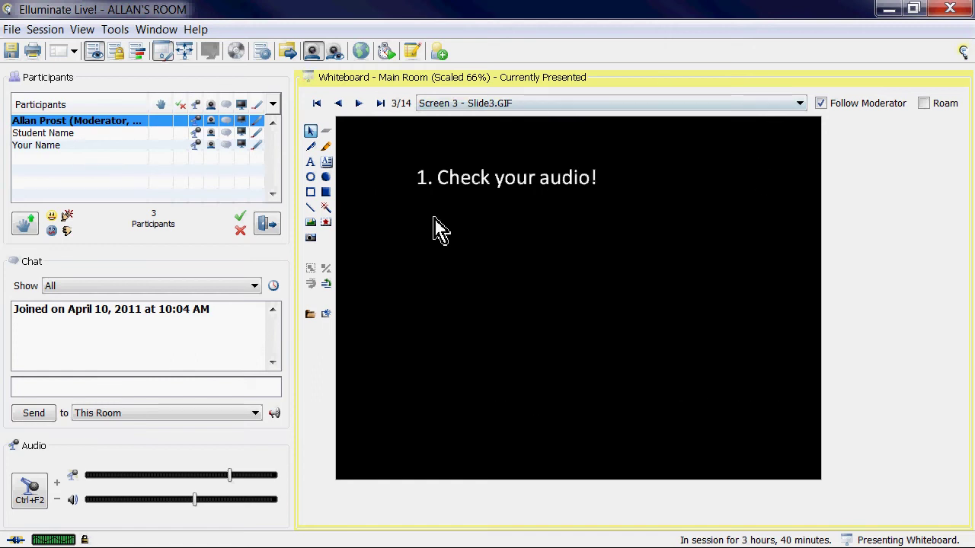
pyautogui.click(118, 32)
pyautogui.moveTo(155, 101)
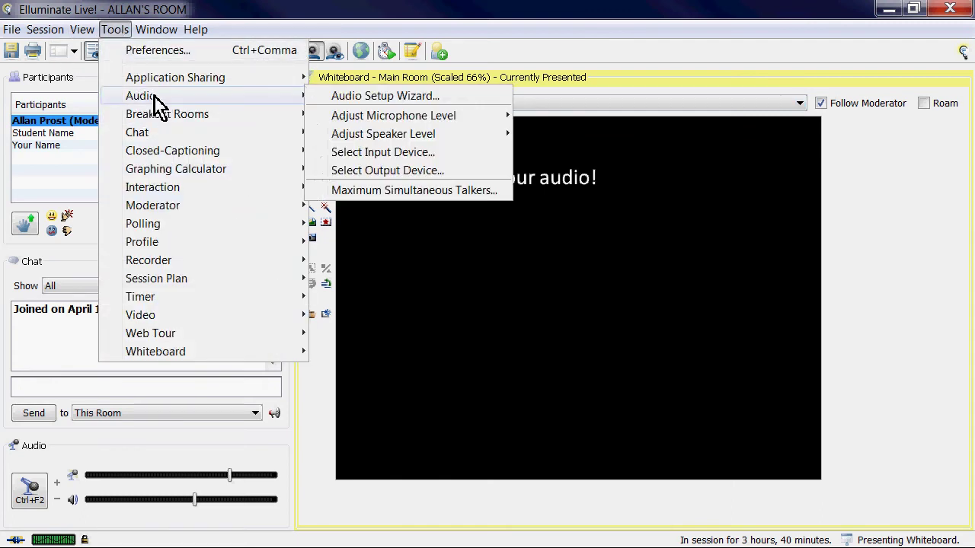
pyautogui.click(356, 103)
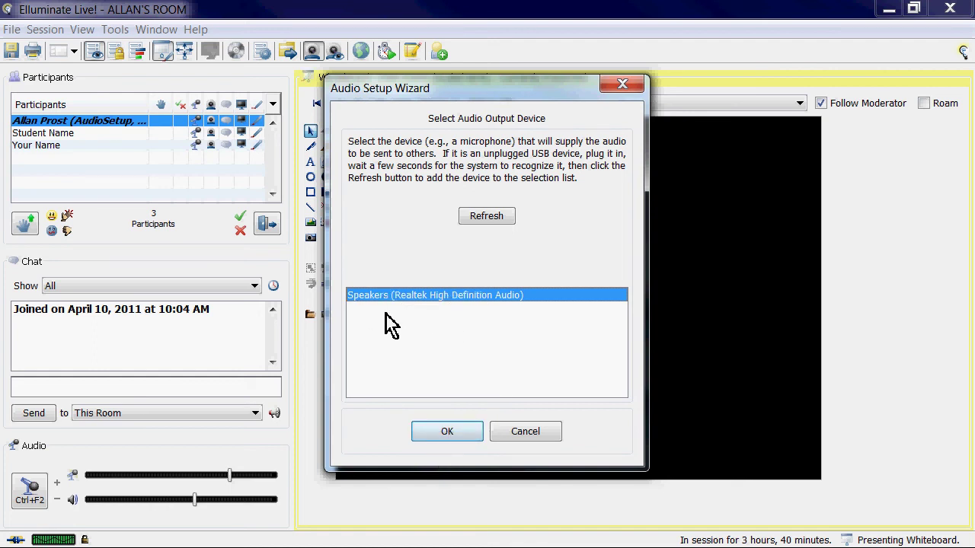
pyautogui.click(450, 432)
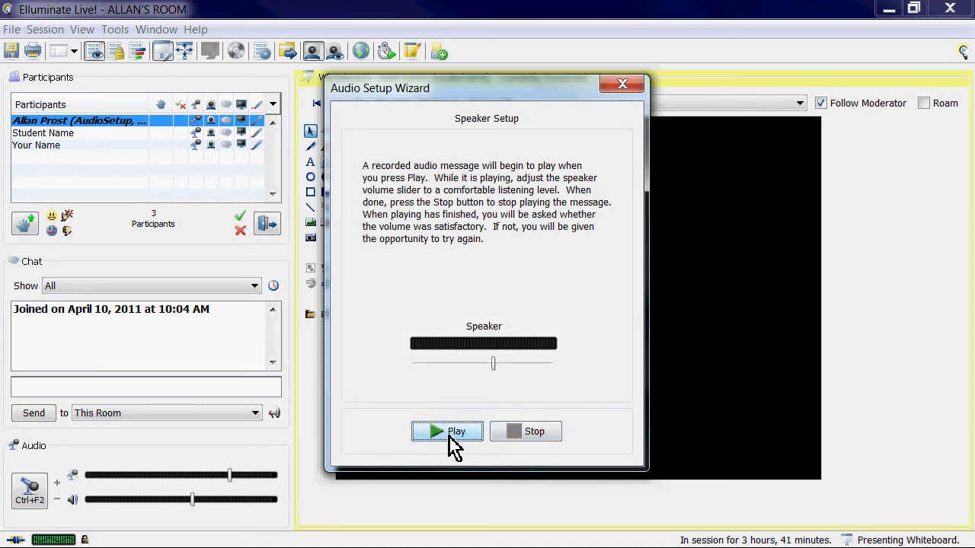
# Play the speaker test message, raise the speaker volume, stop playback and confirm a comfortable listening level.
pyautogui.click(453, 448)
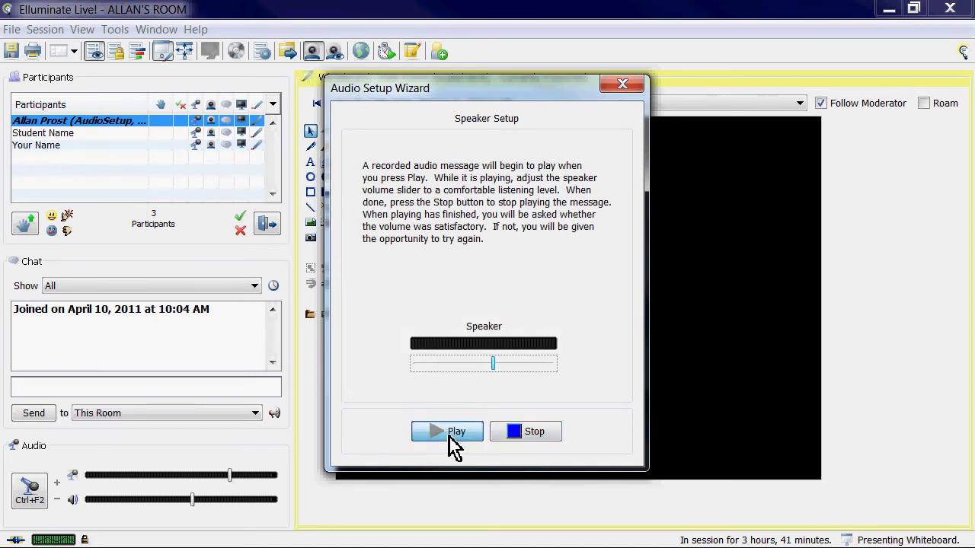
pyautogui.click(455, 432)
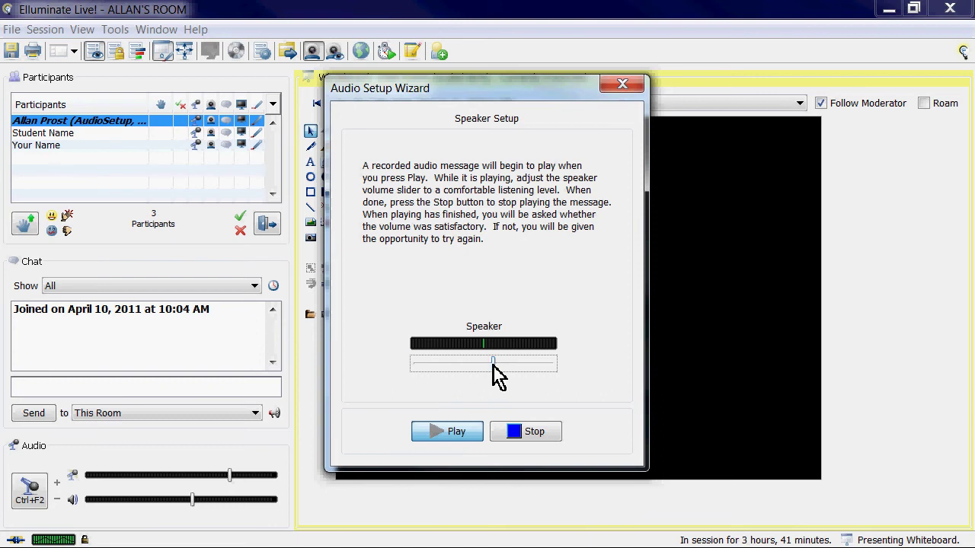
pyautogui.moveTo(492, 366); pyautogui.dragTo(514, 365)
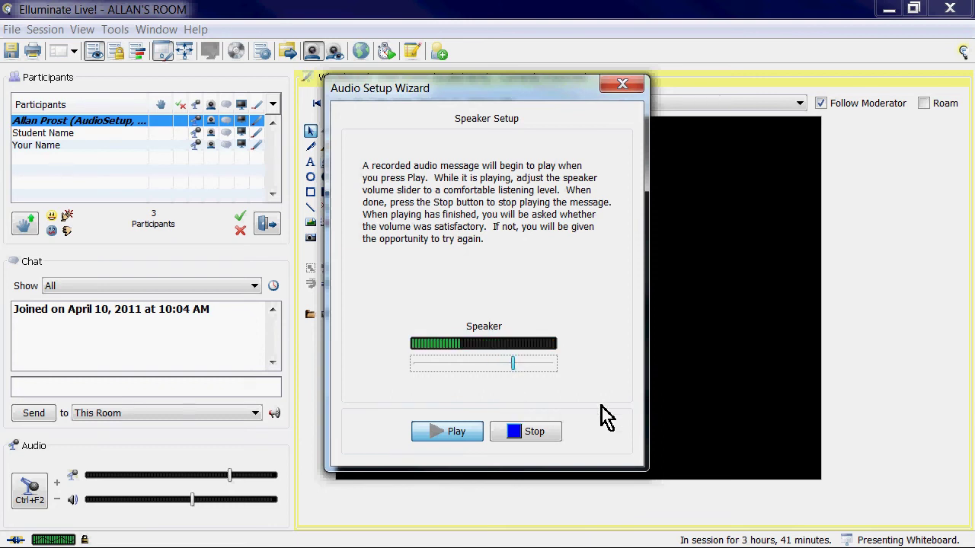
pyautogui.click(533, 434)
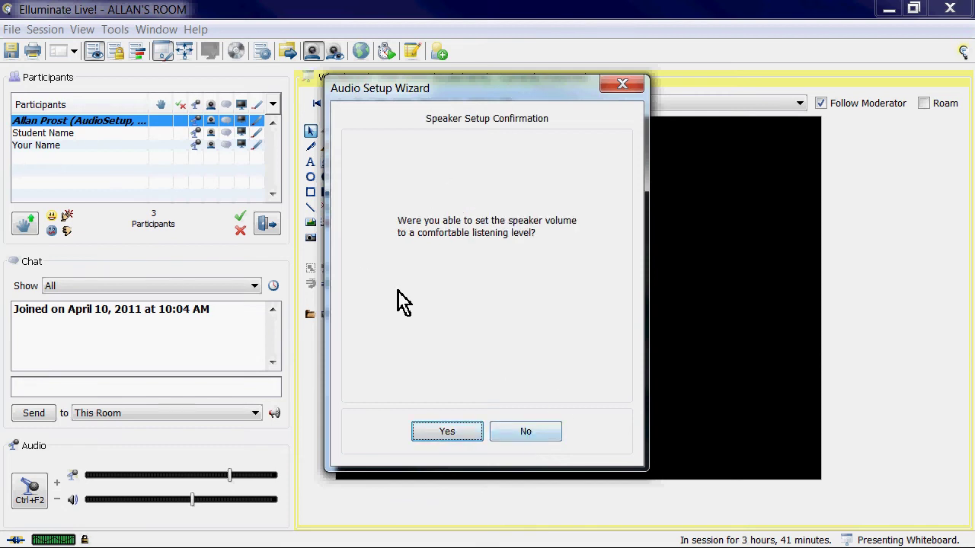
pyautogui.click(444, 433)
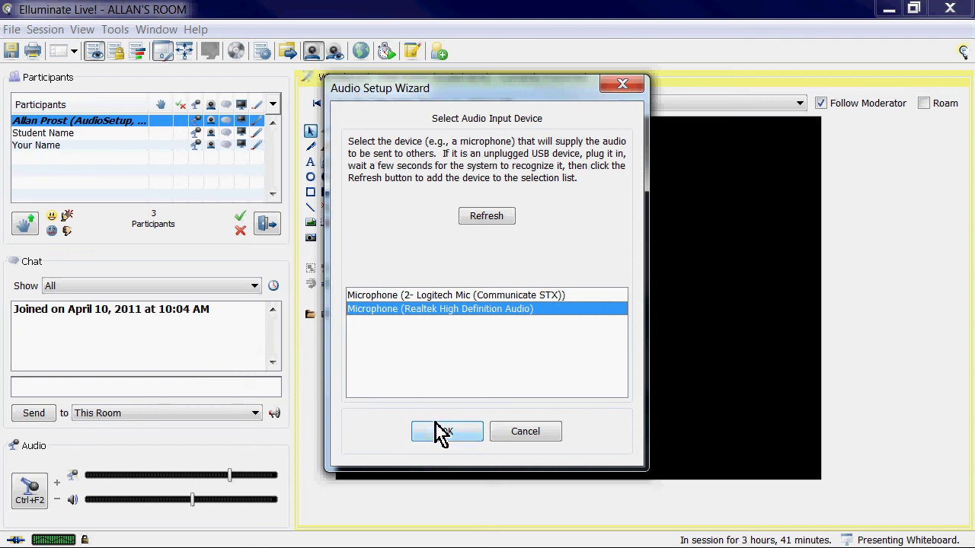
# Accept Microphone (Realtek High Definition Audio) as the input device and record a Single Talker voice sample with the gain lowered.
pyautogui.click(455, 435)
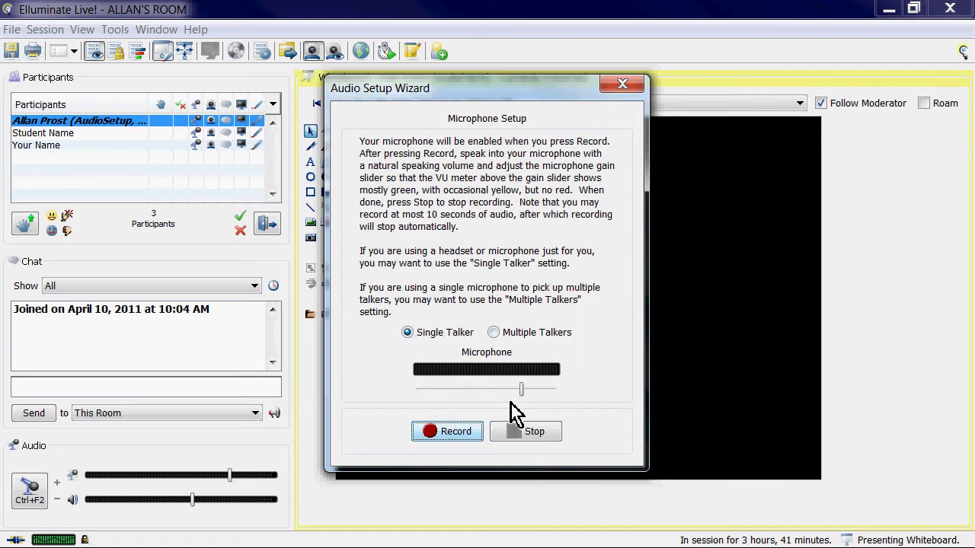
pyautogui.click(457, 438)
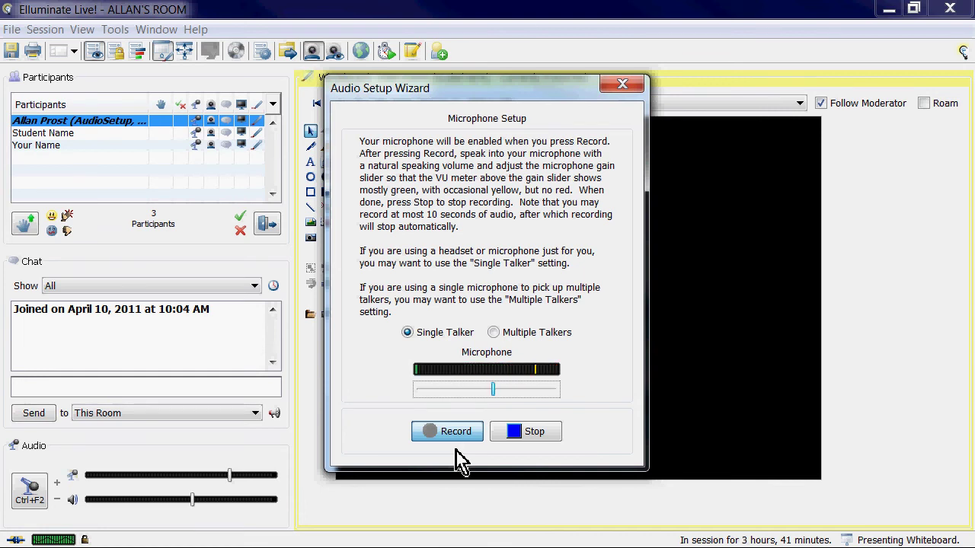
pyautogui.click(515, 434)
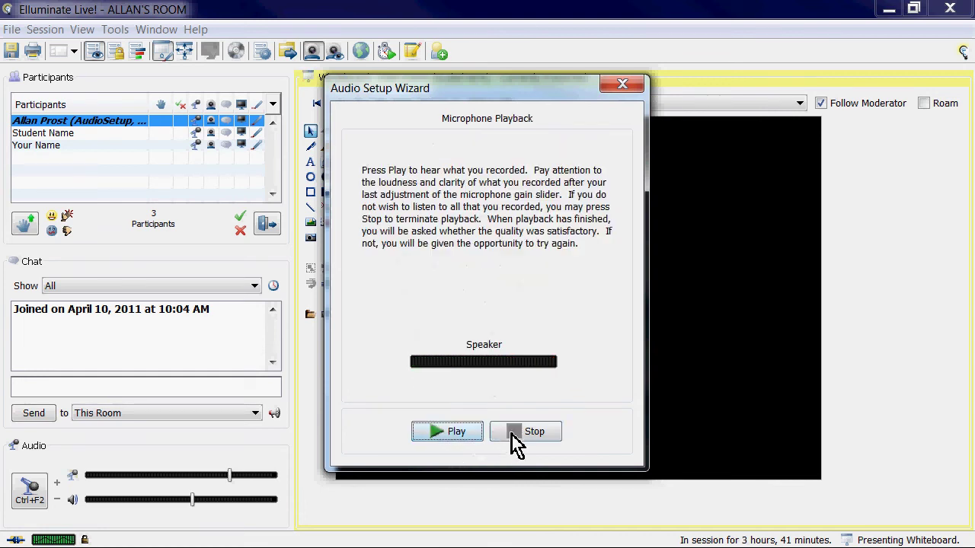
# Play back the recorded voice sample, confirm the microphone quality as satisfactory and finish the Audio Setup Wizard.
pyautogui.click(465, 439)
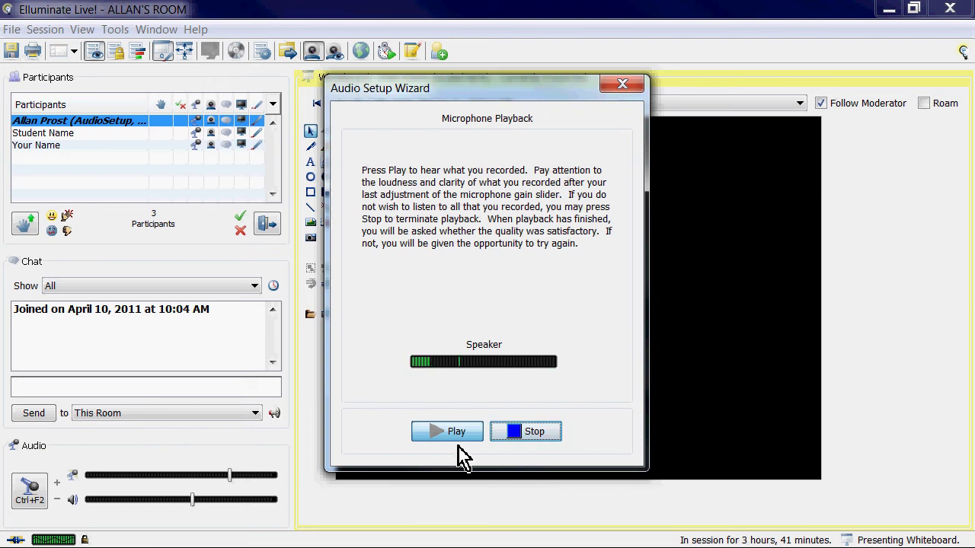
pyautogui.click(513, 440)
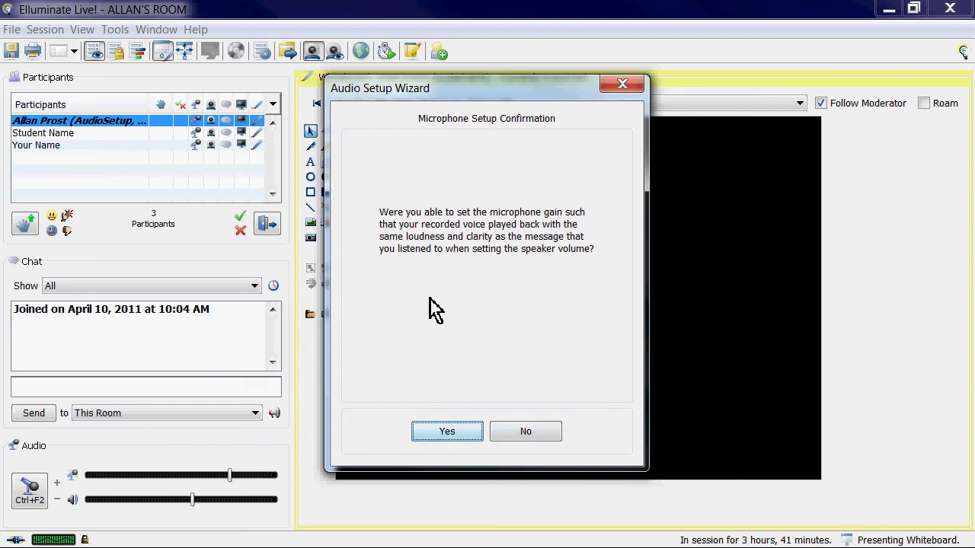
pyautogui.click(446, 434)
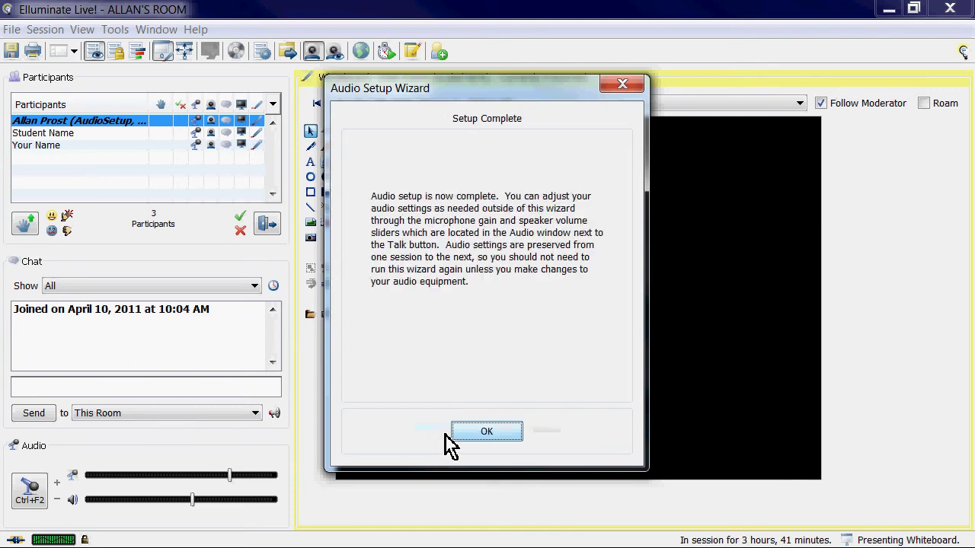
pyautogui.click(488, 435)
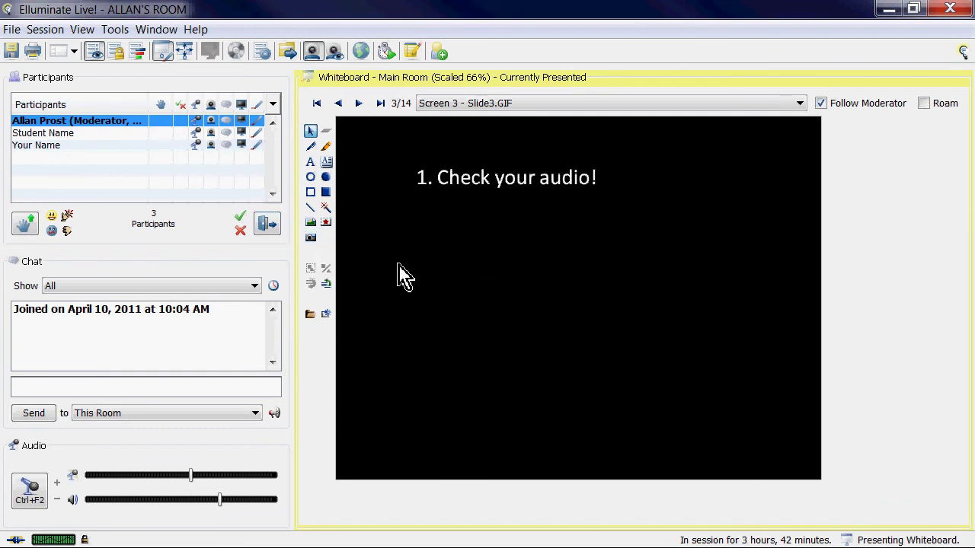
# Advance the whiteboard presentation from Screen 3 through the resources slides to Screen 10 on the H&PS Wiki.
pyautogui.press('pagedown')
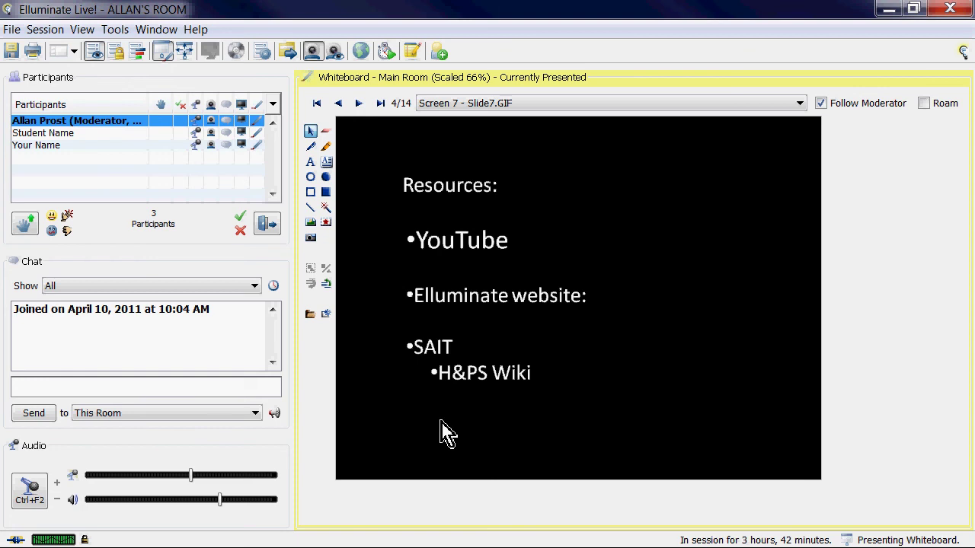
pyautogui.press('pagedown')
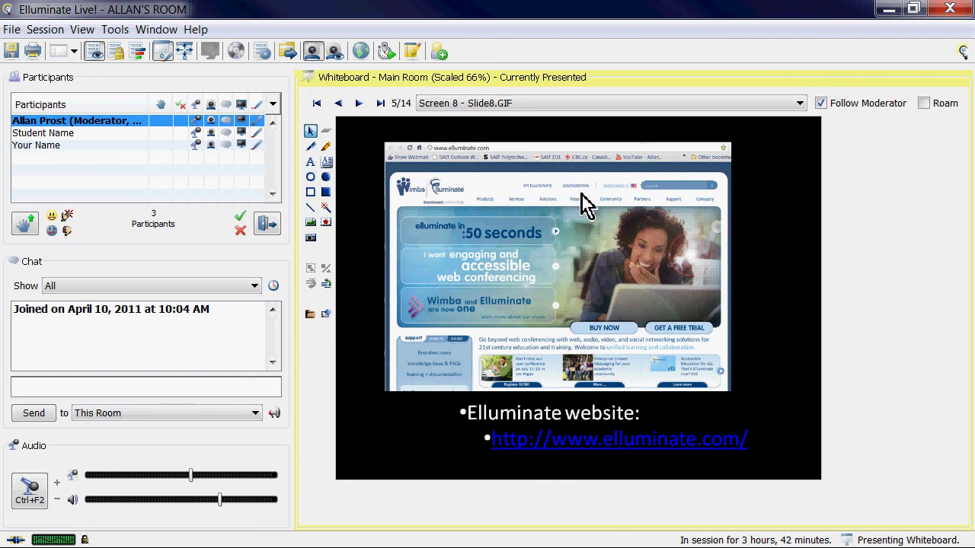
pyautogui.press('pagedown')
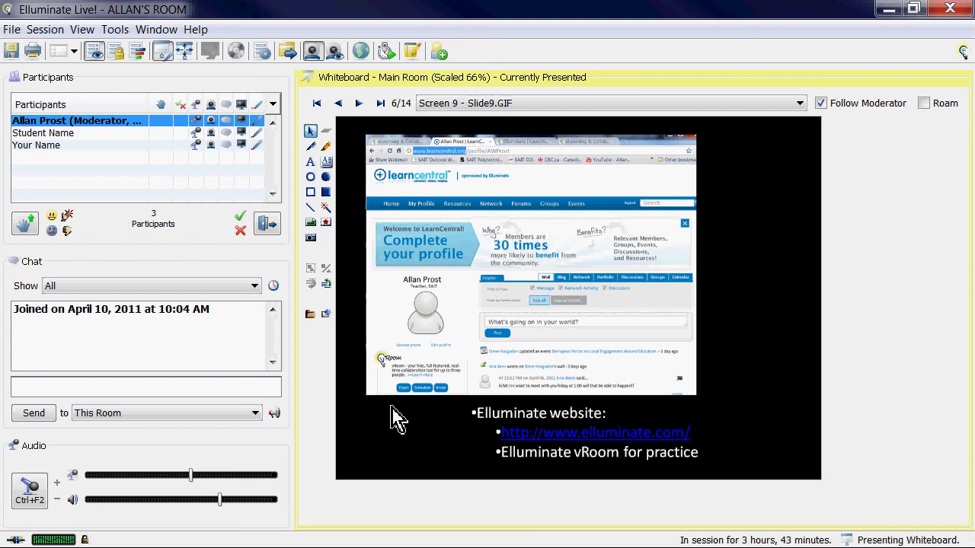
pyautogui.press('pagedown')
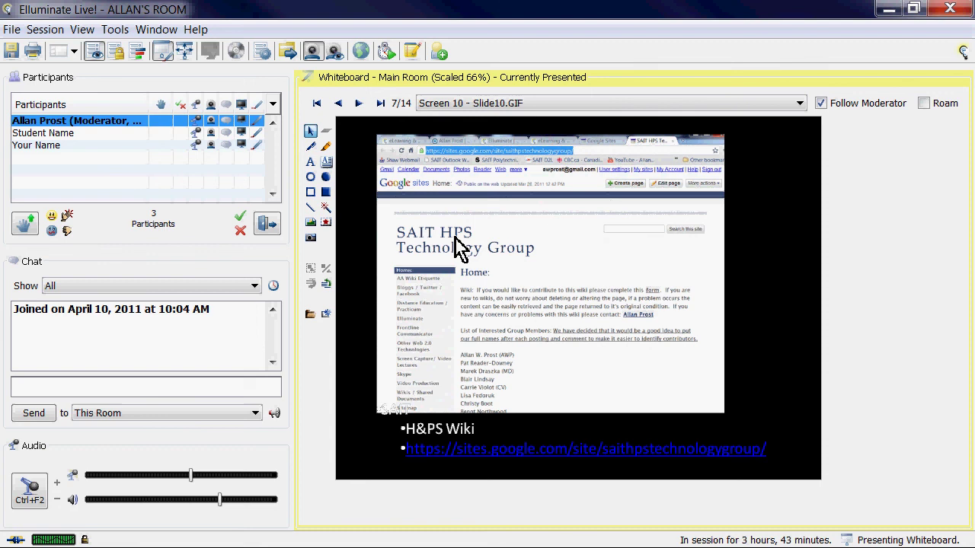